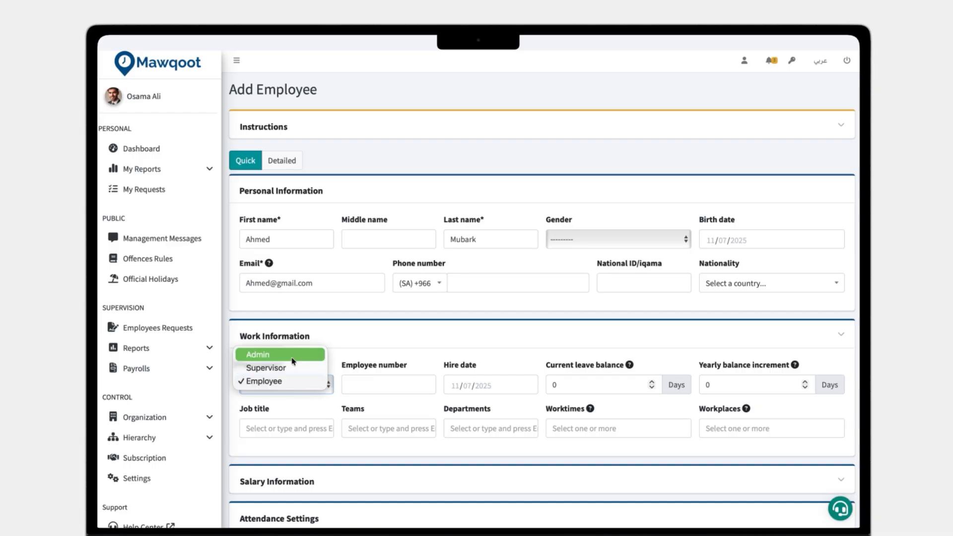
Set the new employee's permission to Admin and enable both the fixed salary and the salary based on work hours
click(292, 355)
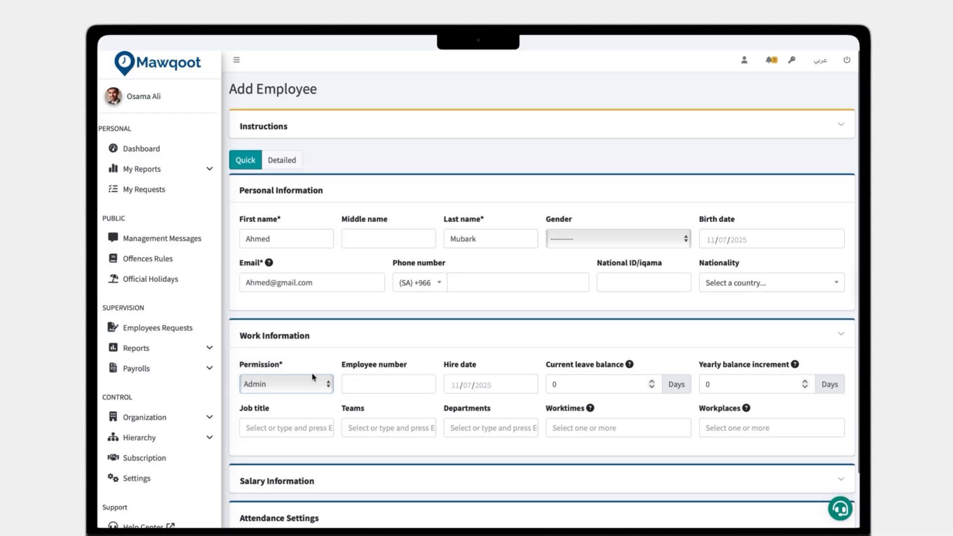
scroll(312, 374, down, 2)
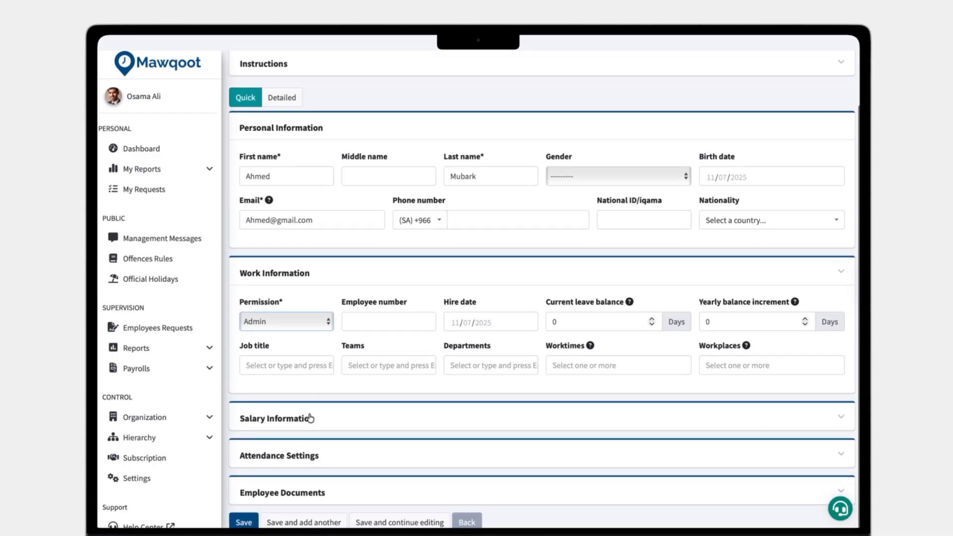
click(310, 421)
scroll(278, 397, down, 3)
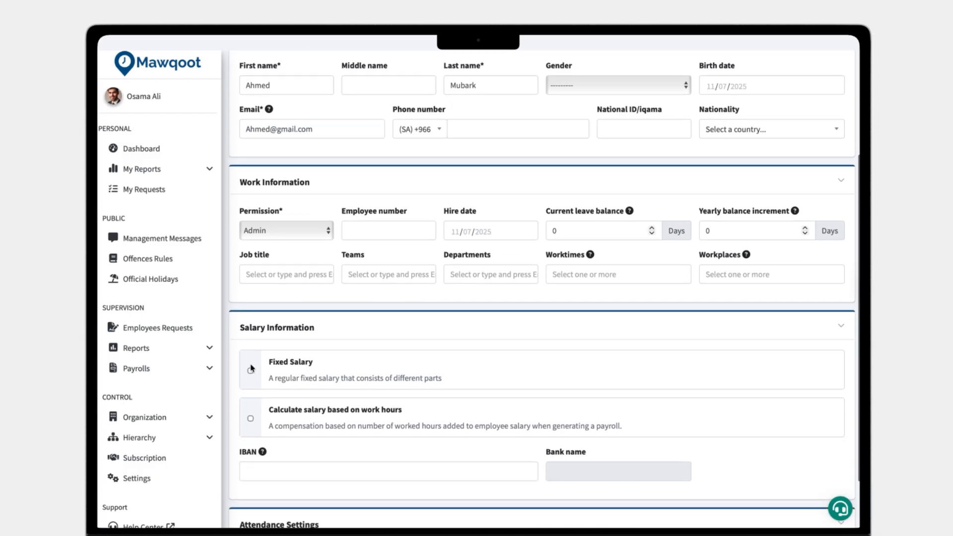
click(250, 369)
scroll(246, 431, down, 2)
click(250, 432)
scroll(250, 434, down, 2)
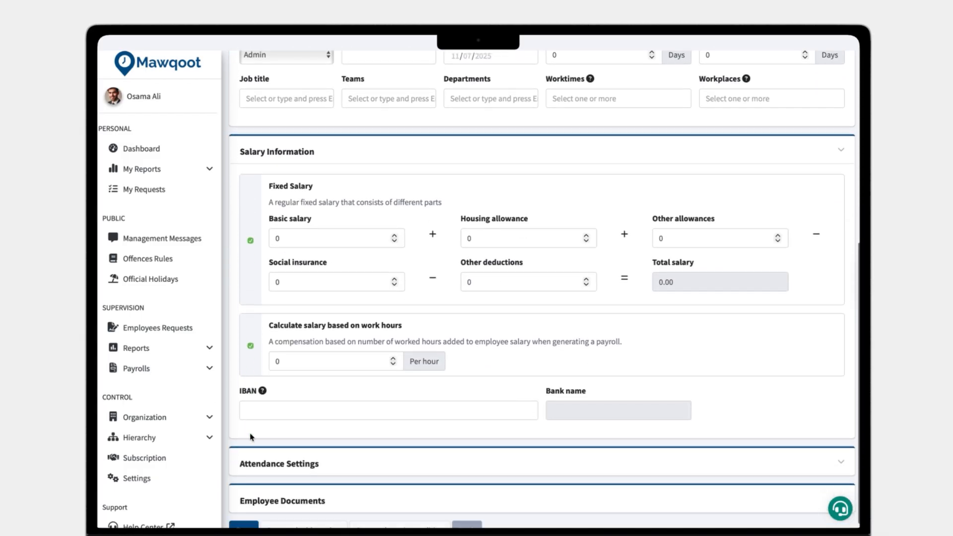
Expand the attendance settings and turn off the fingerprint/face ID verification requirement for the employee
click(270, 464)
scroll(269, 462, down, 3)
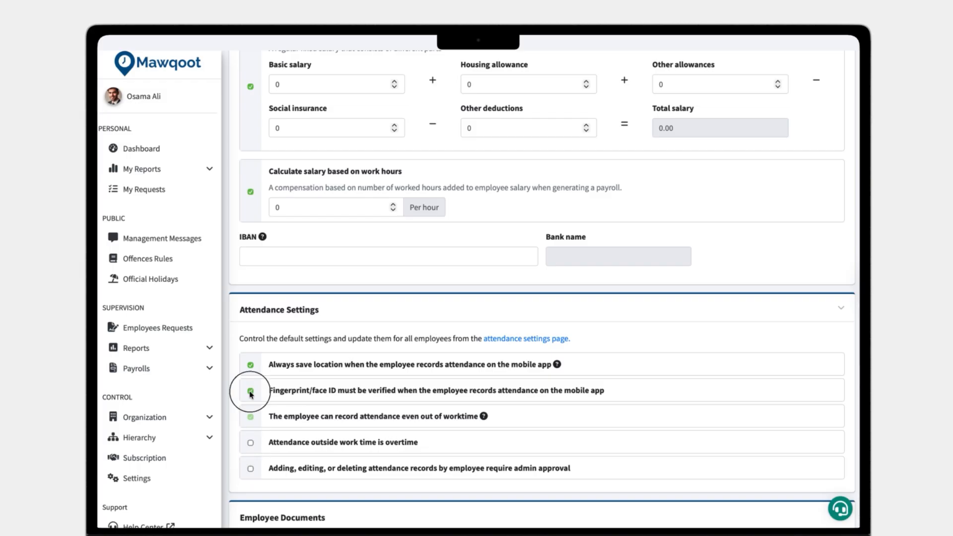
scroll(251, 394, down, 1)
Add an employee document named Passport with an expiry reminder and attach the passport file
click(296, 488)
scroll(296, 483, down, 3)
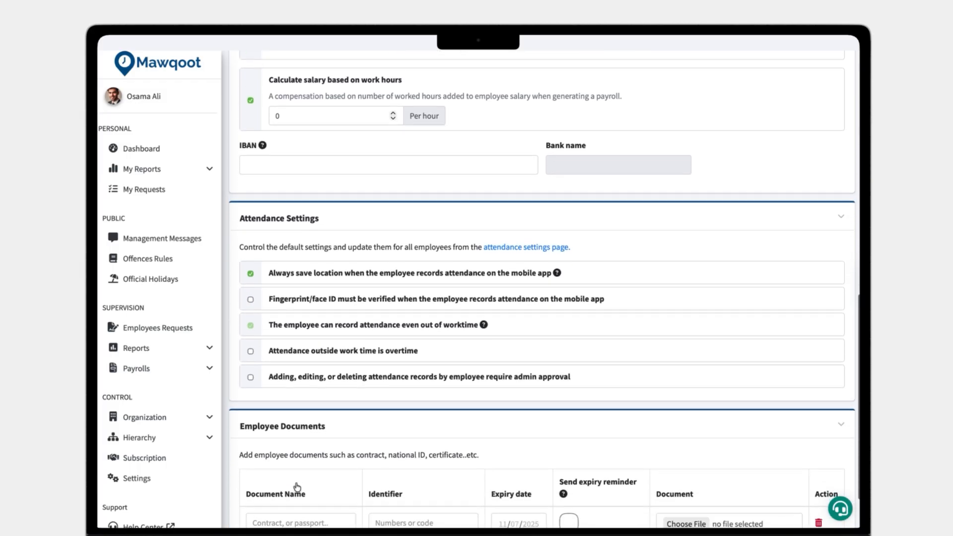
scroll(300, 474, down, 1)
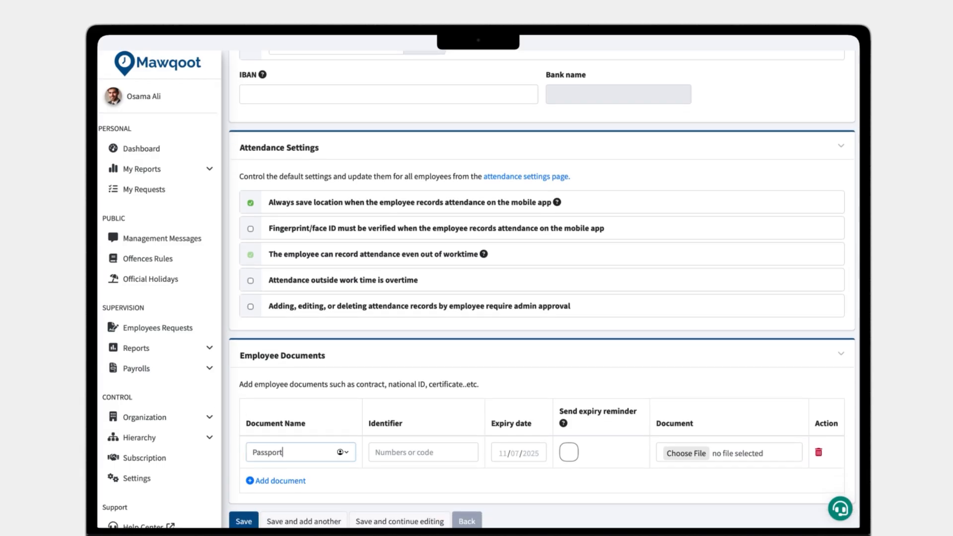
click(569, 452)
click(685, 453)
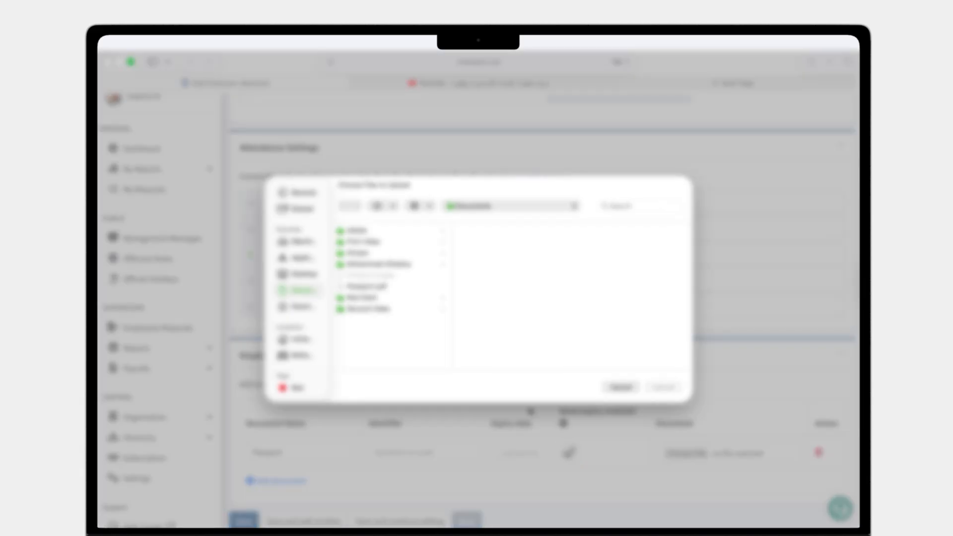
double_click(380, 290)
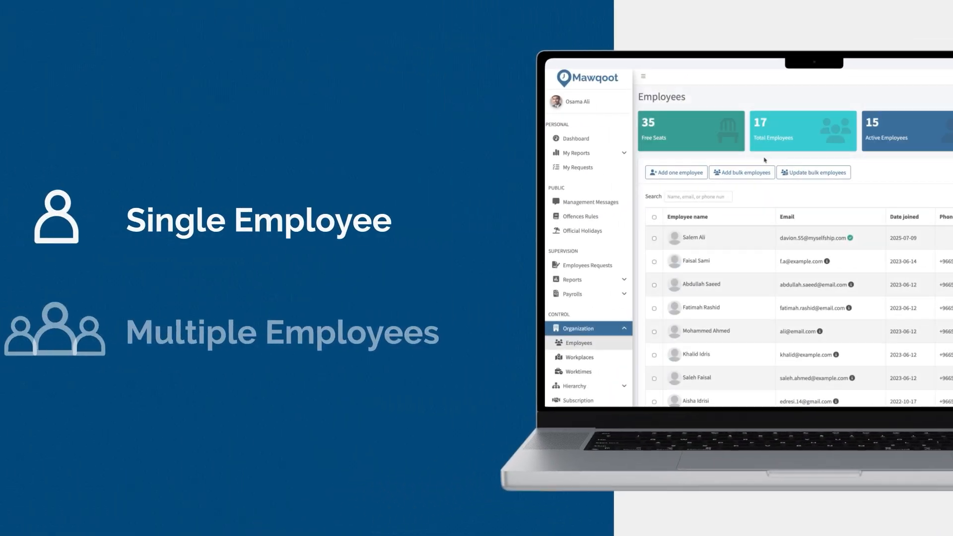
Download the CSV data template for adding bulk employees and review its columns and formatting instructions
click(773, 170)
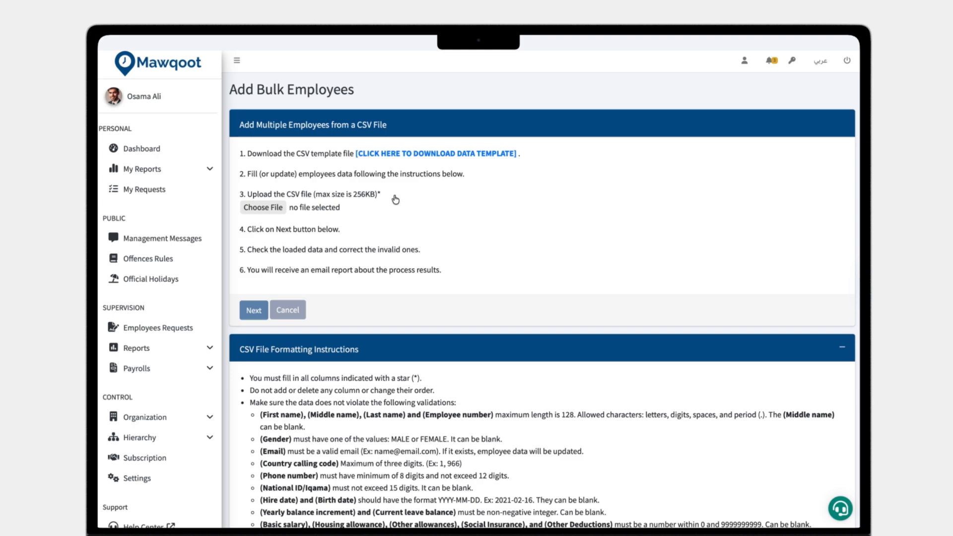
click(408, 155)
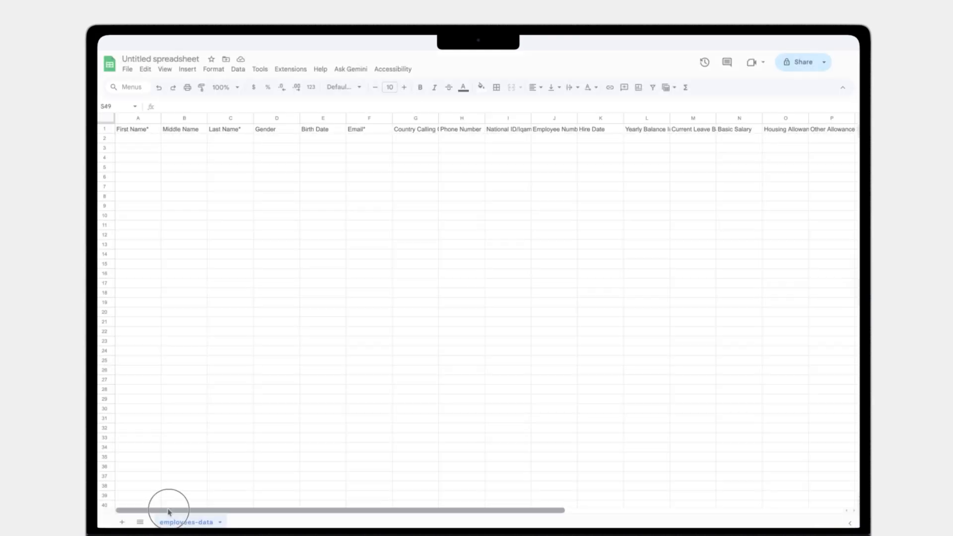
drag(167, 513, 260, 517)
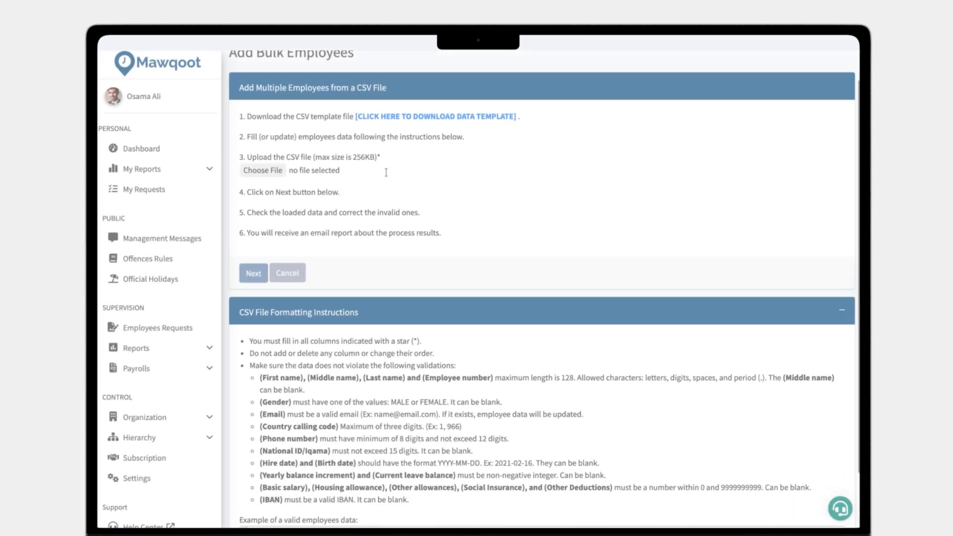
scroll(386, 172, down, 3)
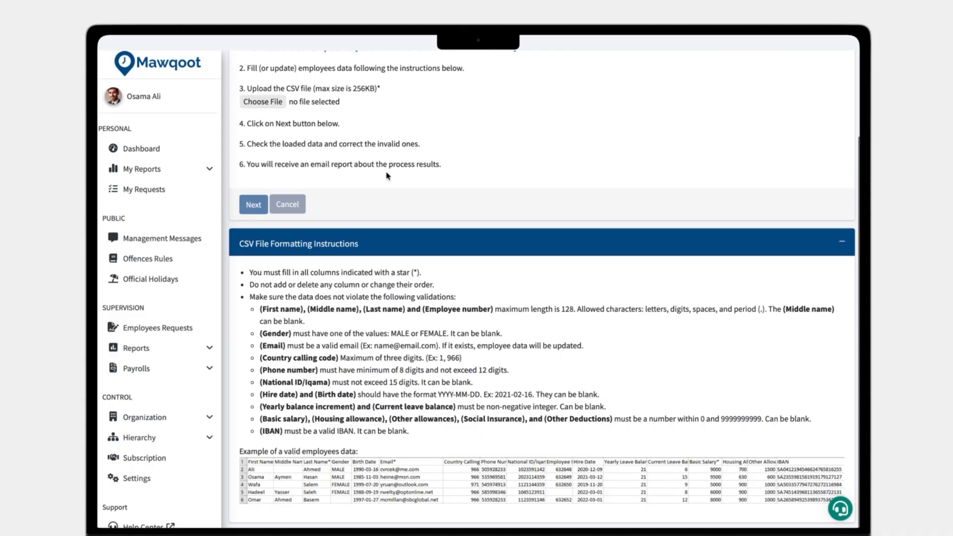
scroll(388, 176, up, 2)
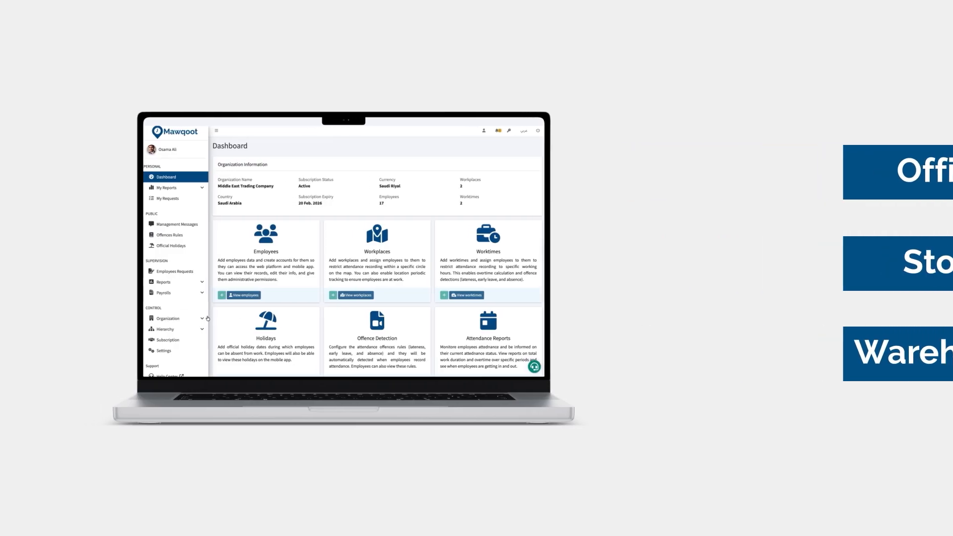
Open the organization's workplaces and start a new workplace named Main Office
click(300, 320)
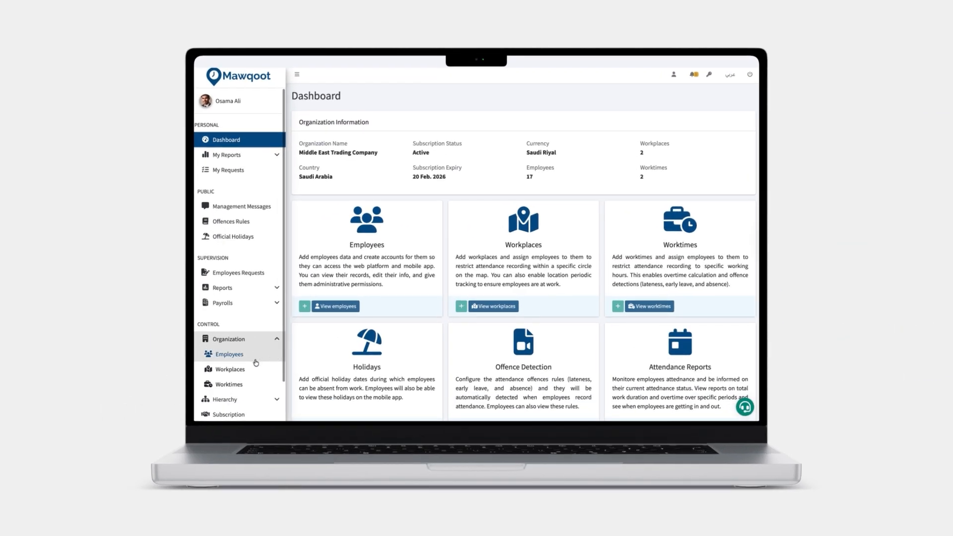
click(272, 343)
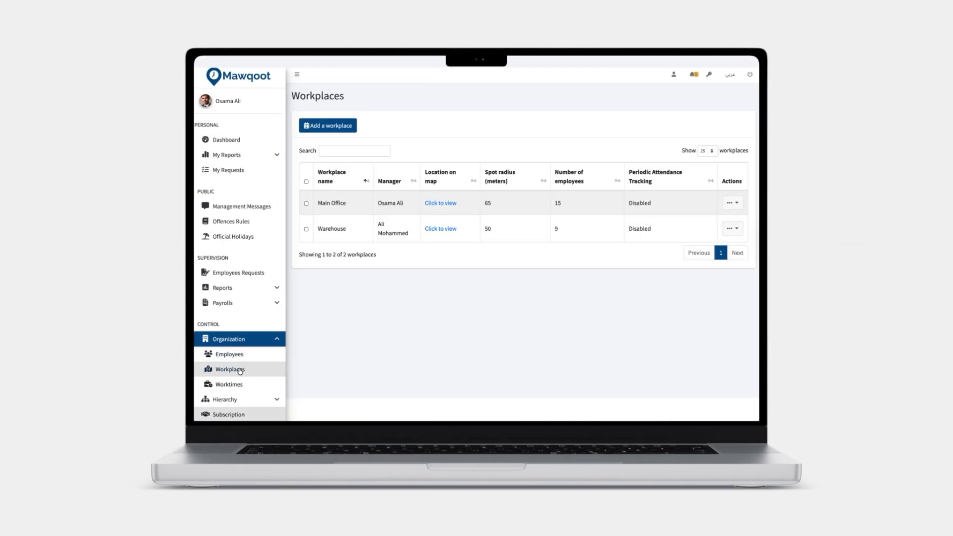
click(346, 127)
text(Main Off)
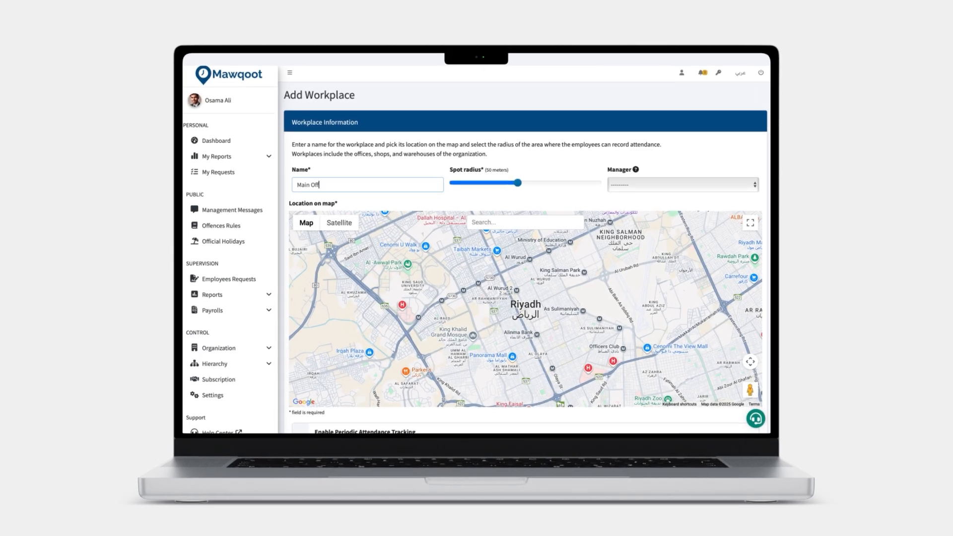
text(ice)
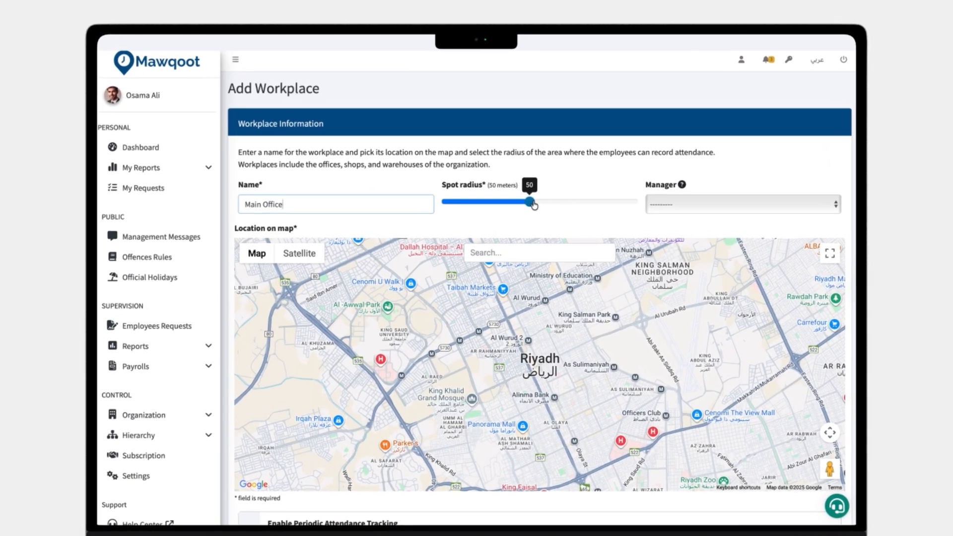
Complete the Main Office details with a 65-meter spot radius, a selected manager and a map location in central Riyadh
drag(532, 203, 536, 204)
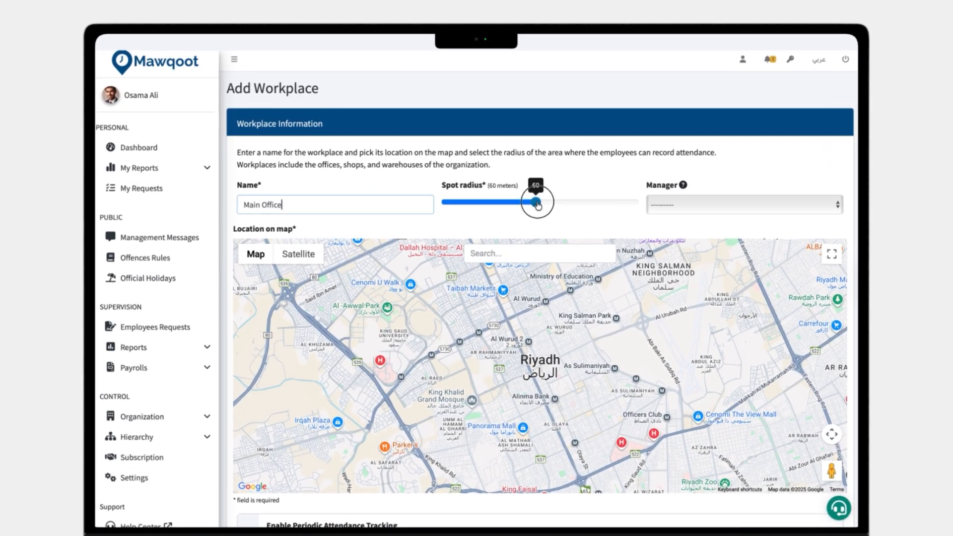
click(664, 203)
click(668, 228)
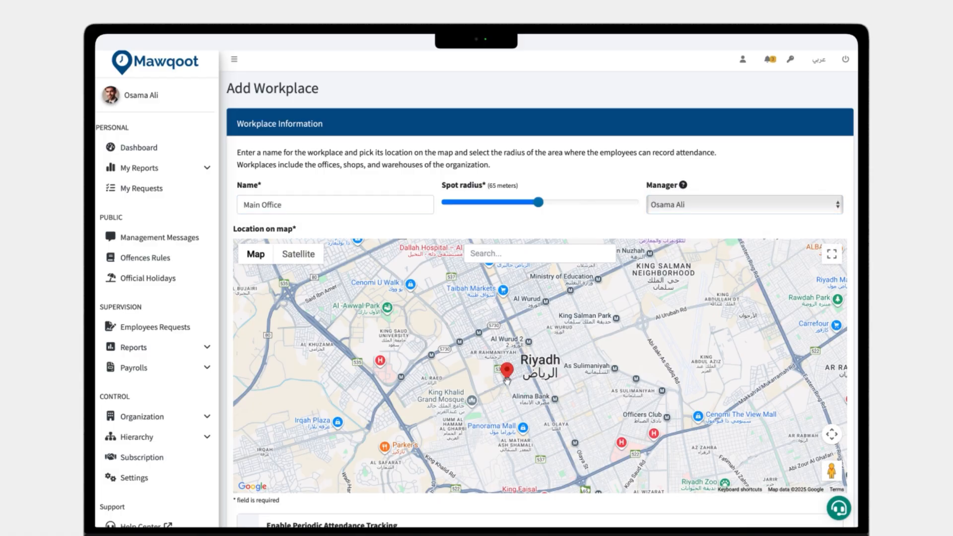
Enable periodic attendance tracking for the workplace and choose Disabled as the tracking interval
scroll(506, 381, down, 3)
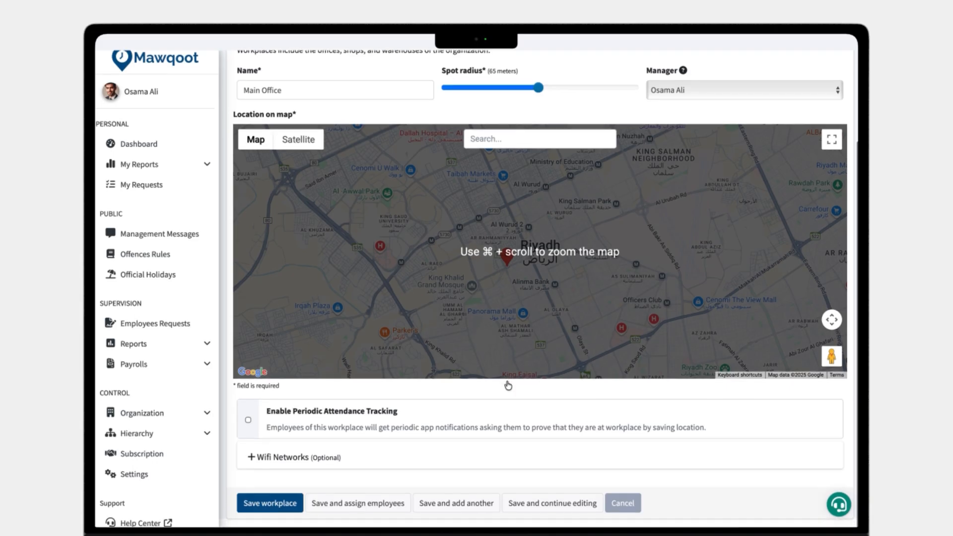
click(248, 424)
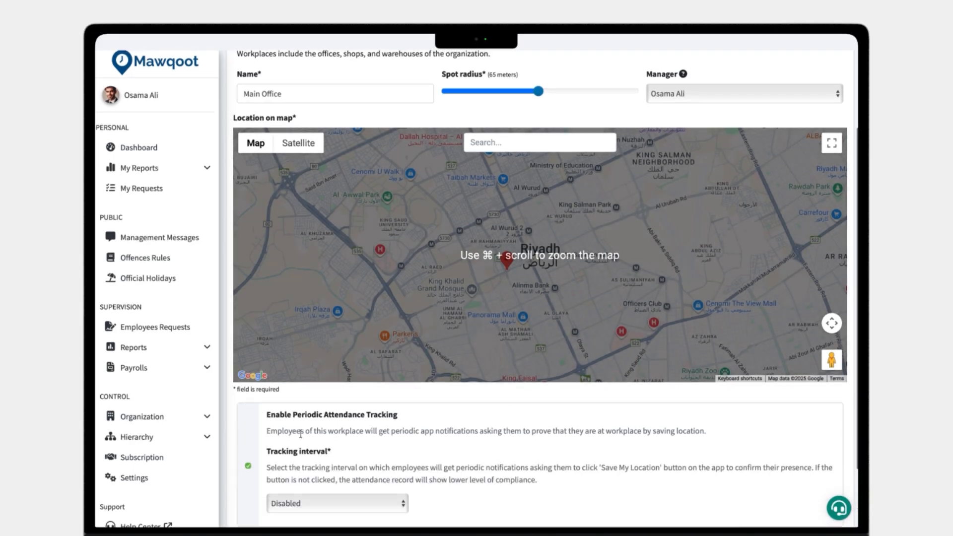
scroll(300, 437, down, 2)
click(307, 442)
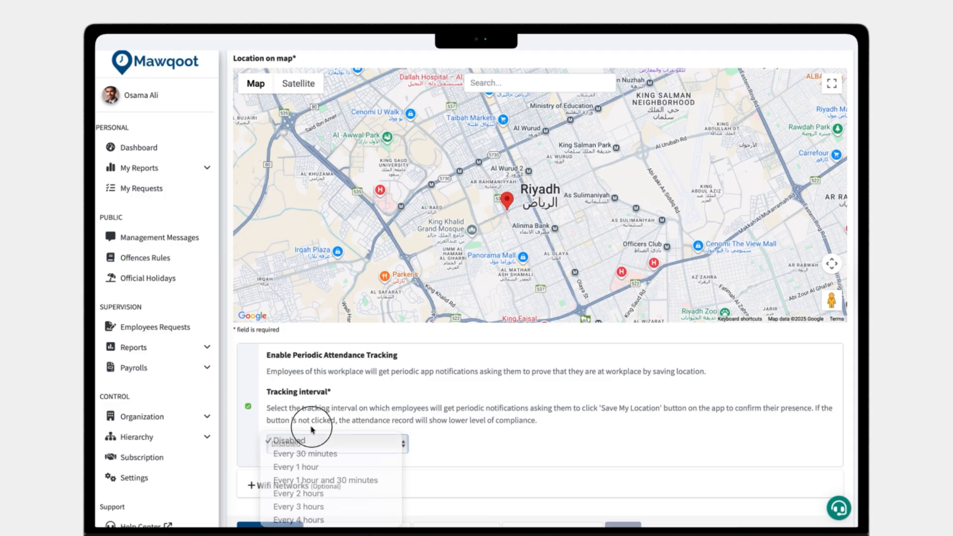
click(276, 439)
Save the workplace and move all unassigned employees to its assigned list
scroll(312, 430, down, 1)
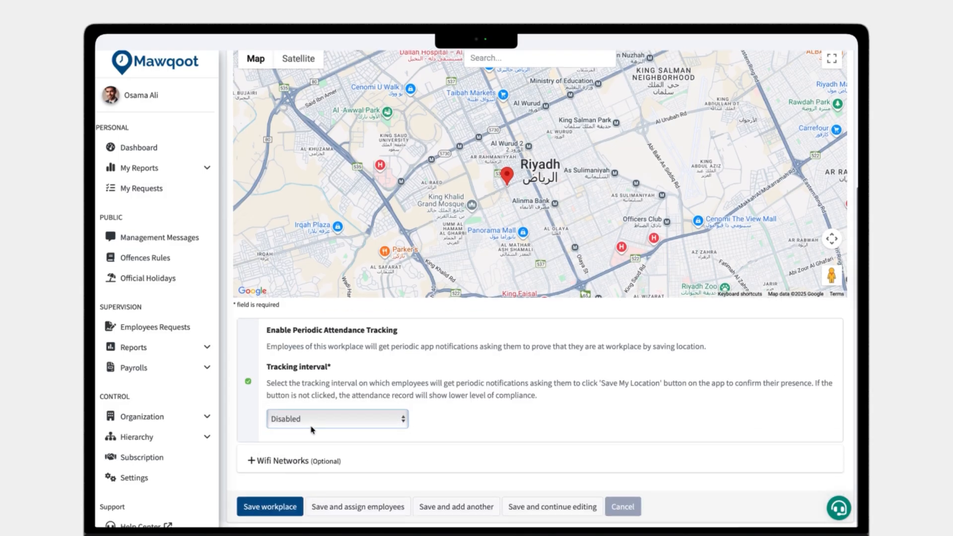
click(367, 506)
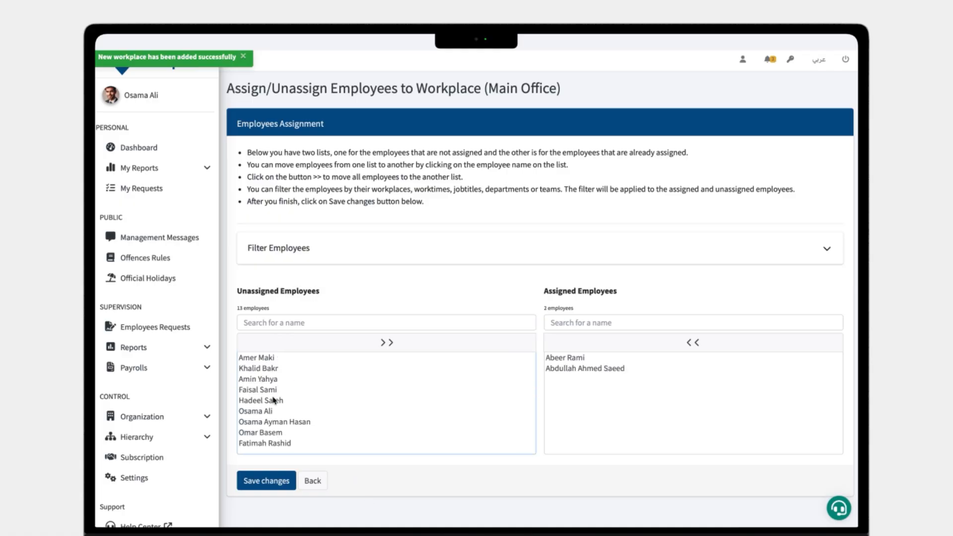
click(273, 411)
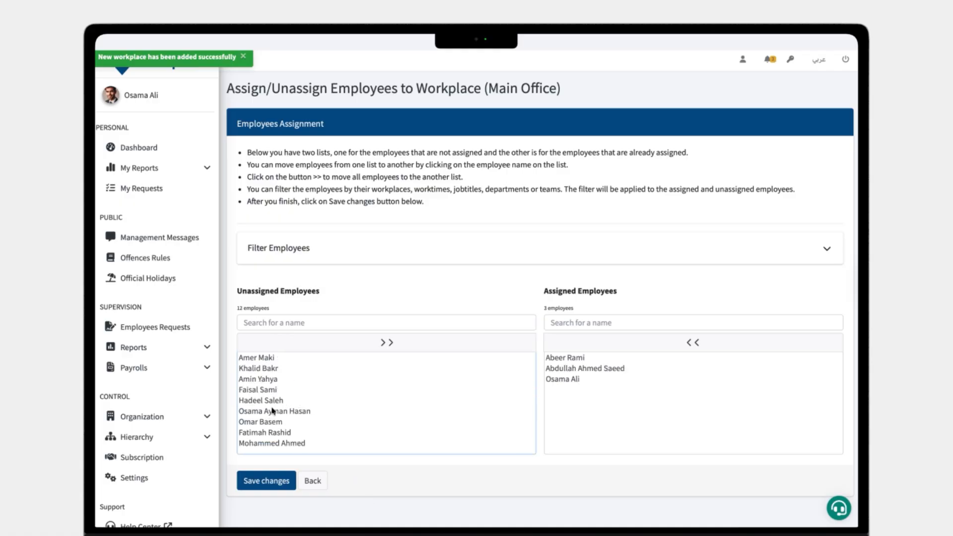
click(380, 342)
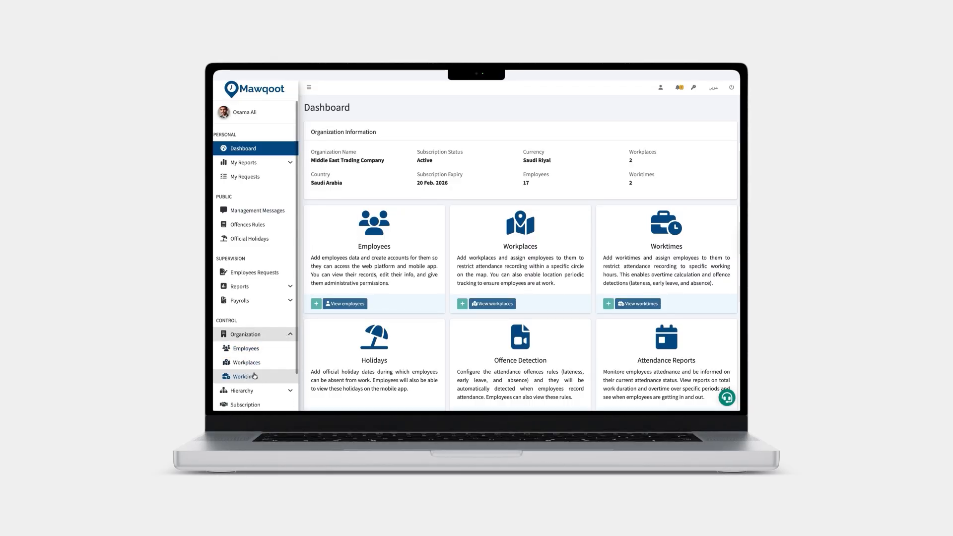
Add a fixed worktime named Morning Shift, 08:00 AM to 04:00 PM, Sunday through Thursday, and expand its specific-week options
click(254, 376)
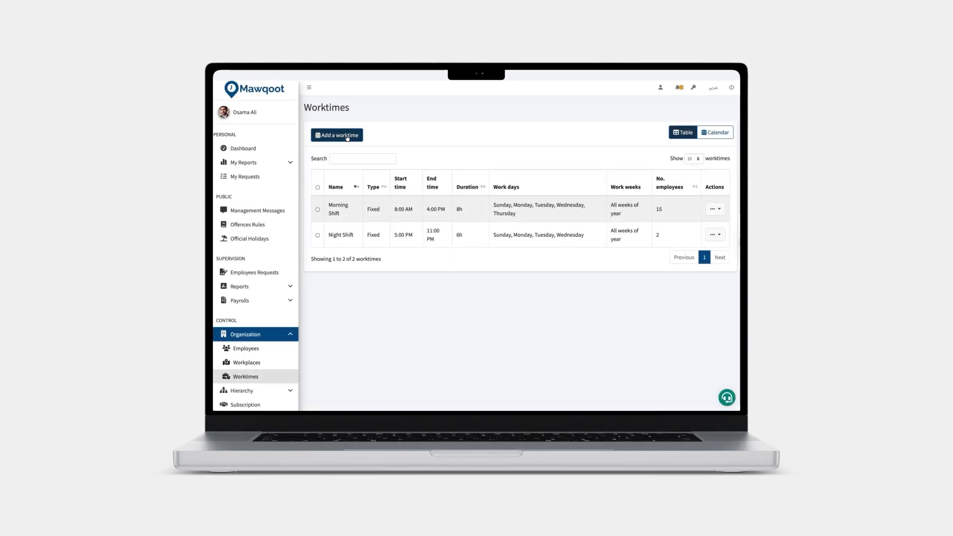
click(347, 136)
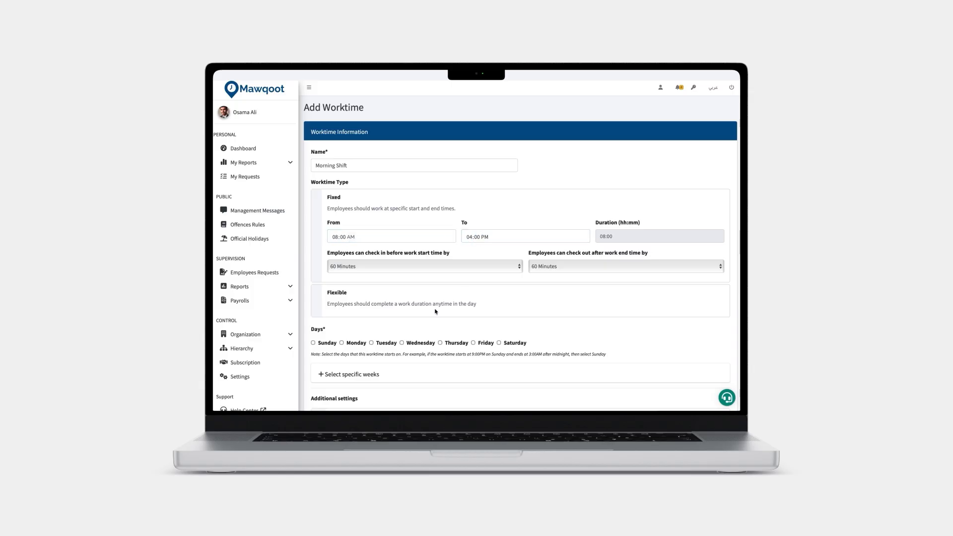
scroll(435, 312, down, 2)
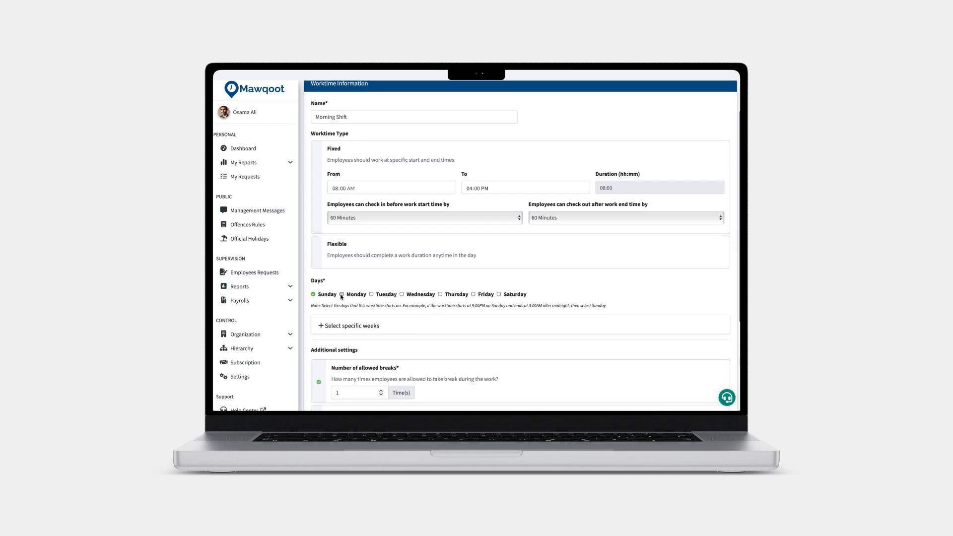
scroll(392, 305, down, 1)
click(375, 294)
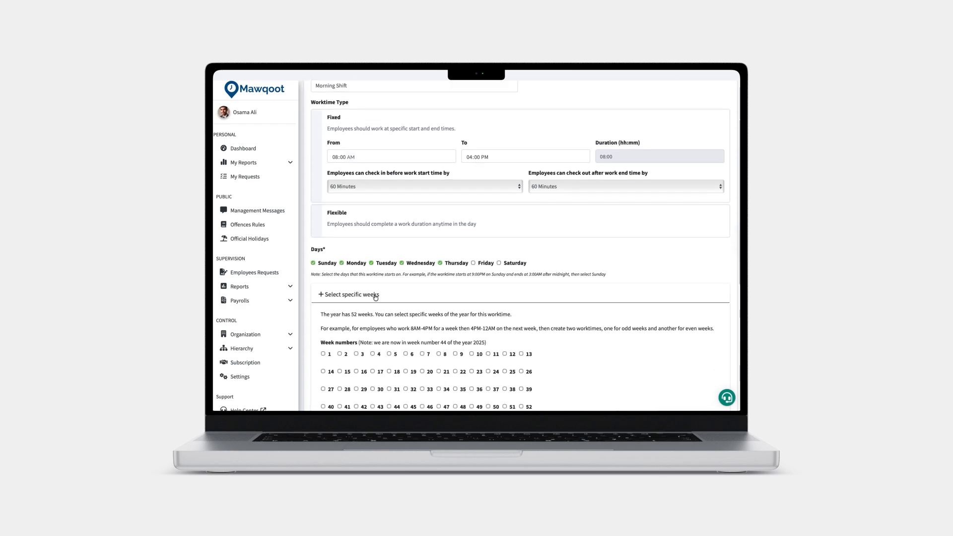
Set the number of allowed breaks to 2 and save the worktime
scroll(375, 295, down, 3)
scroll(375, 295, down, 6)
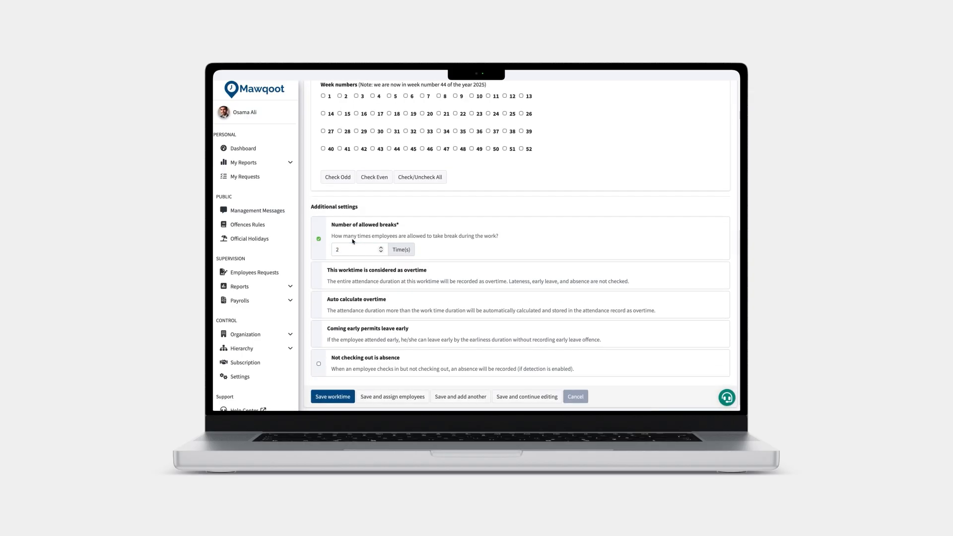
click(333, 396)
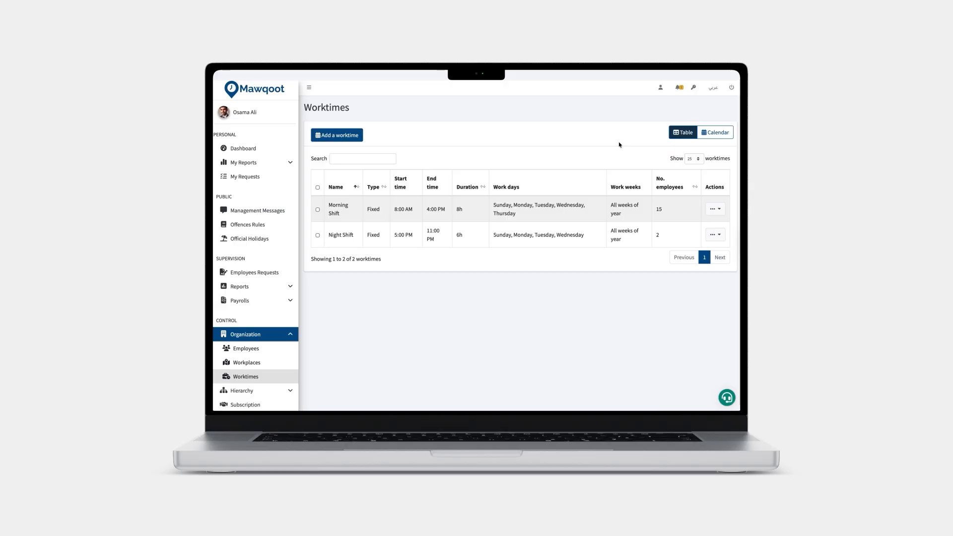
Review the worktimes in the weekly calendar view and return to the table view
click(706, 134)
scroll(638, 247, down, 3)
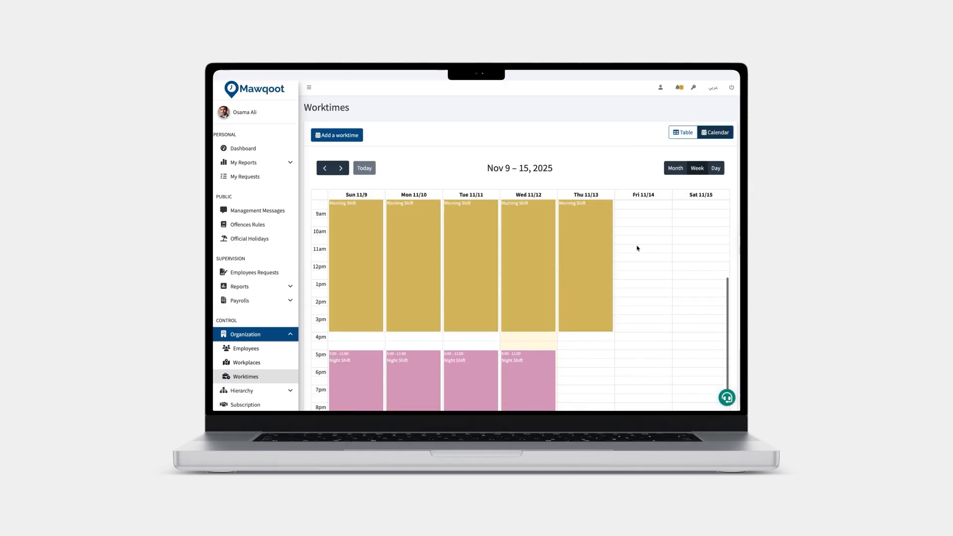
scroll(639, 247, up, 4)
click(683, 132)
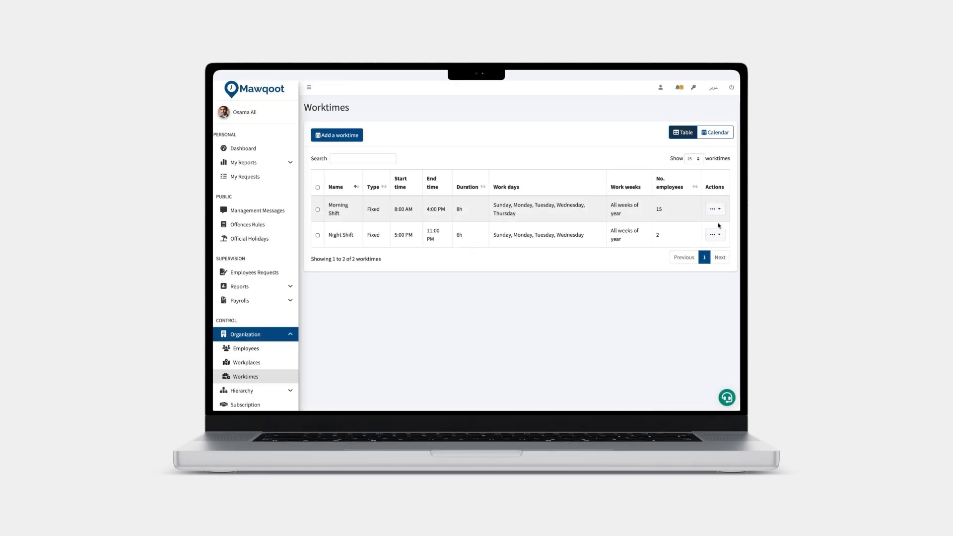
click(719, 226)
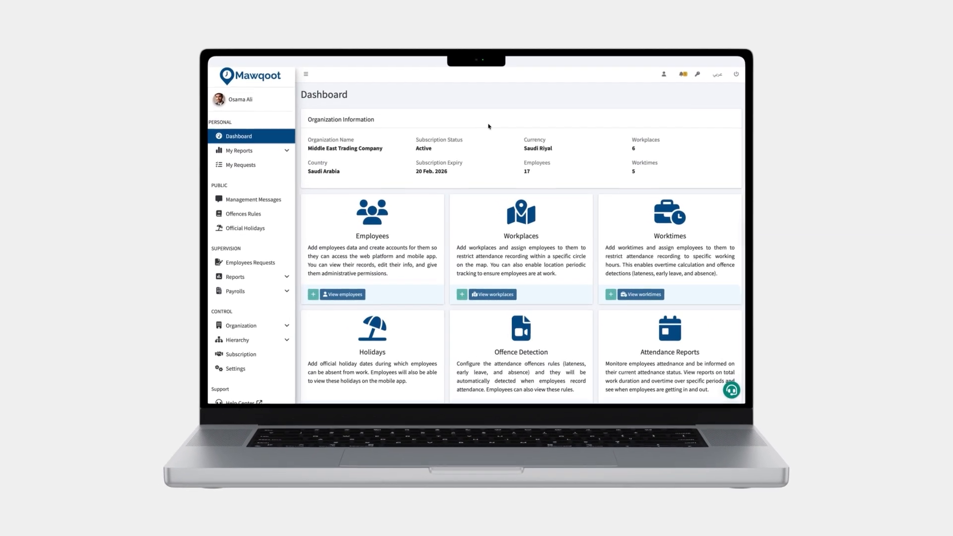
Edit the offence rule for lateness by 0 to 15 minutes to 5, 15, 20 and 25% penalties with minutes deduction, and save it
click(264, 211)
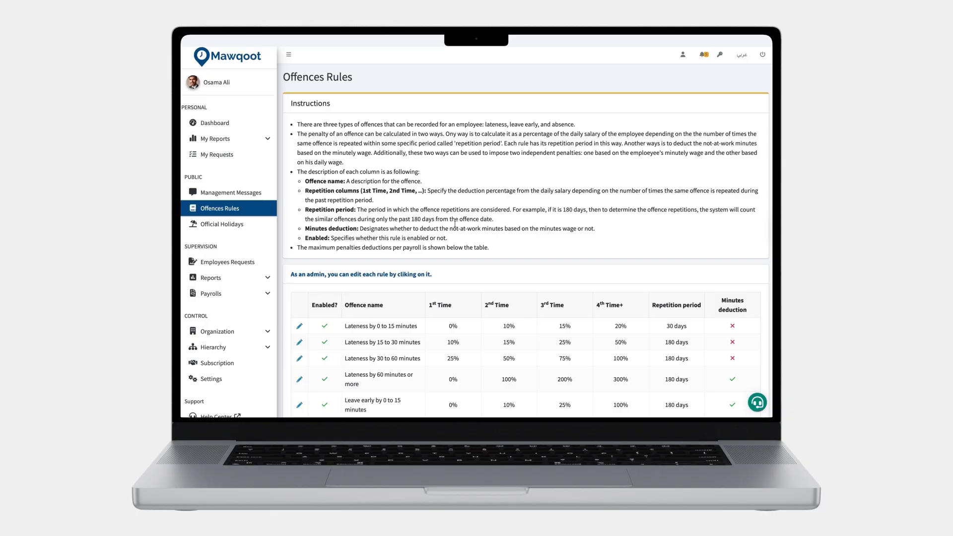
scroll(455, 224, down, 3)
click(449, 249)
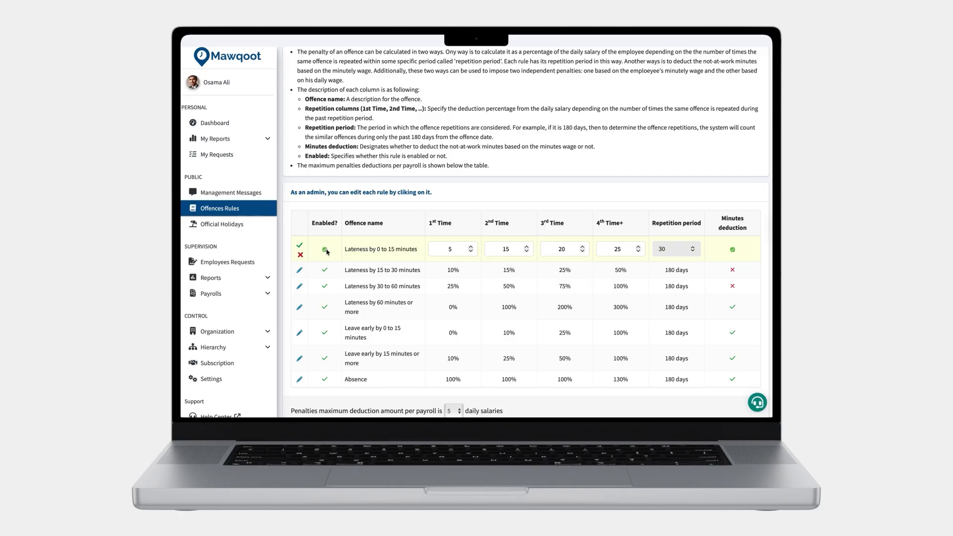
click(299, 245)
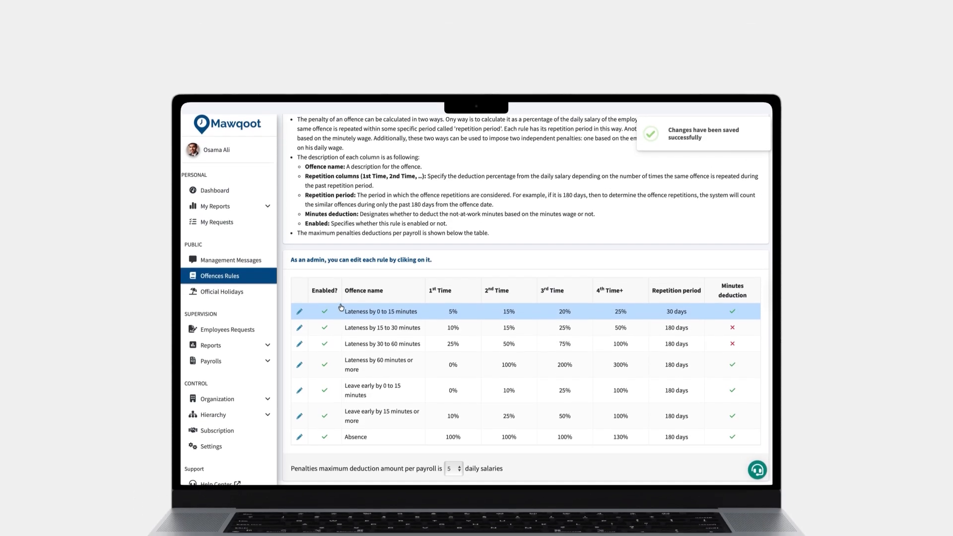